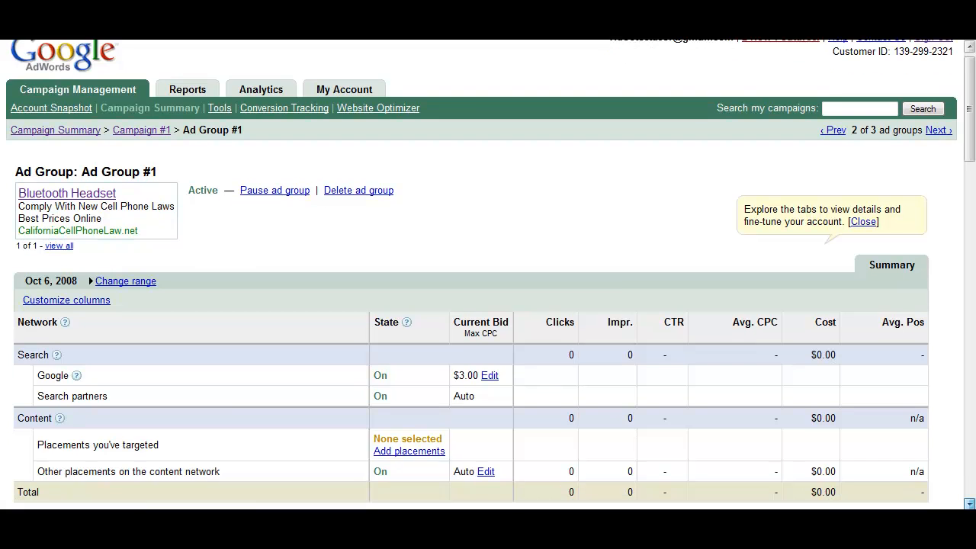
{"action": "scroll", "coordinate": [488, 412], "scroll_direction": "down", "scroll_amount": 4}
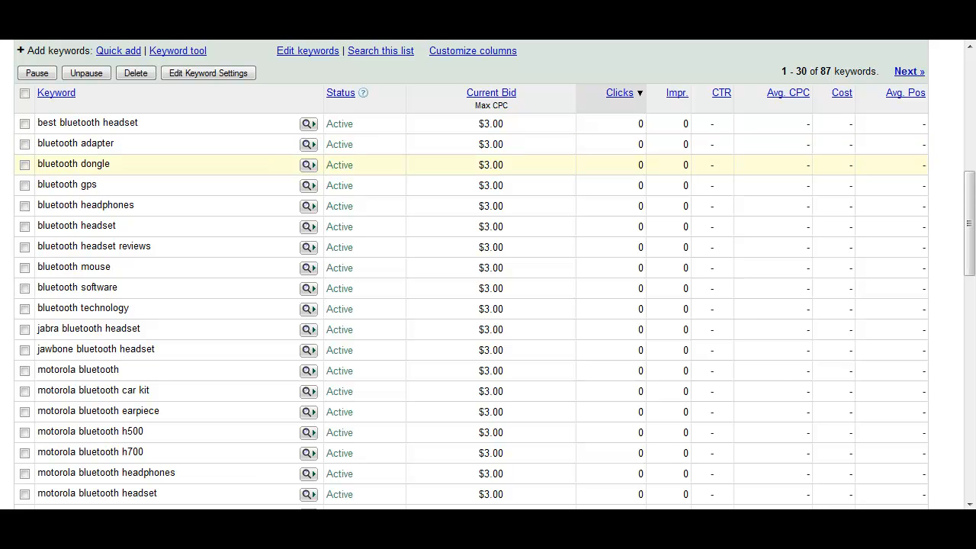
Step: Delete the keywords bluetooth adapter, dongle, gps, headphones, mouse, software and technology from the ad group
{"action": "left_click", "coordinate": [24, 165]}
{"action": "left_click", "coordinate": [24, 185]}
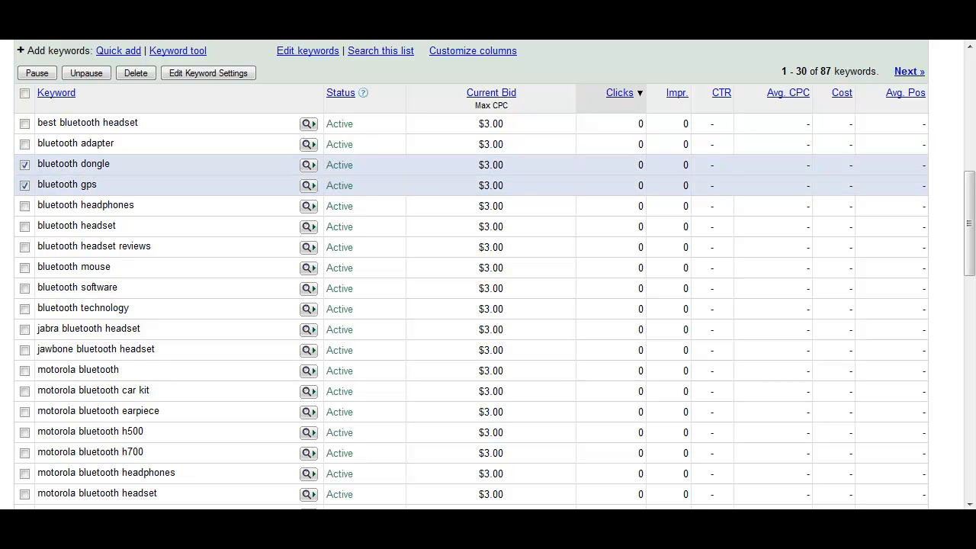
{"action": "left_click", "coordinate": [24, 144]}
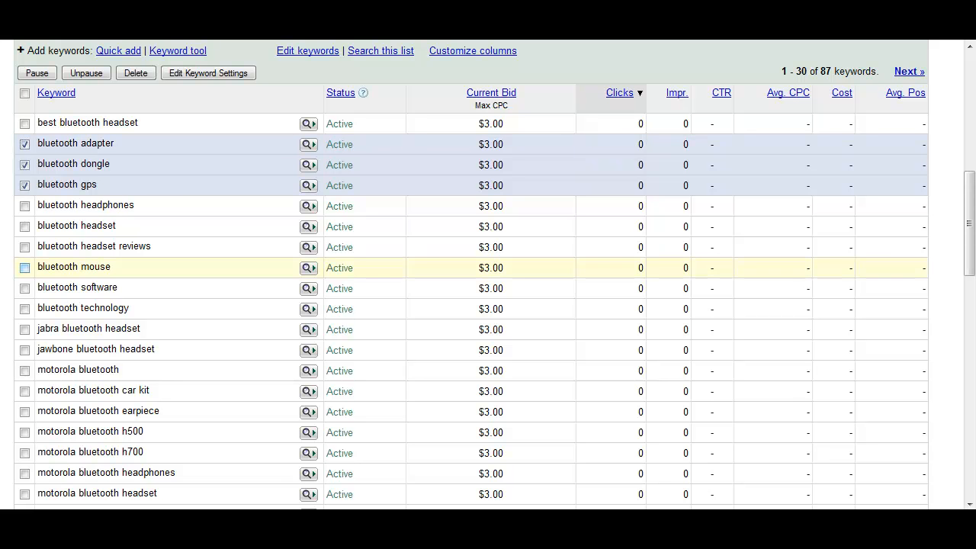
{"action": "left_click", "coordinate": [24, 268]}
{"action": "left_click", "coordinate": [24, 288]}
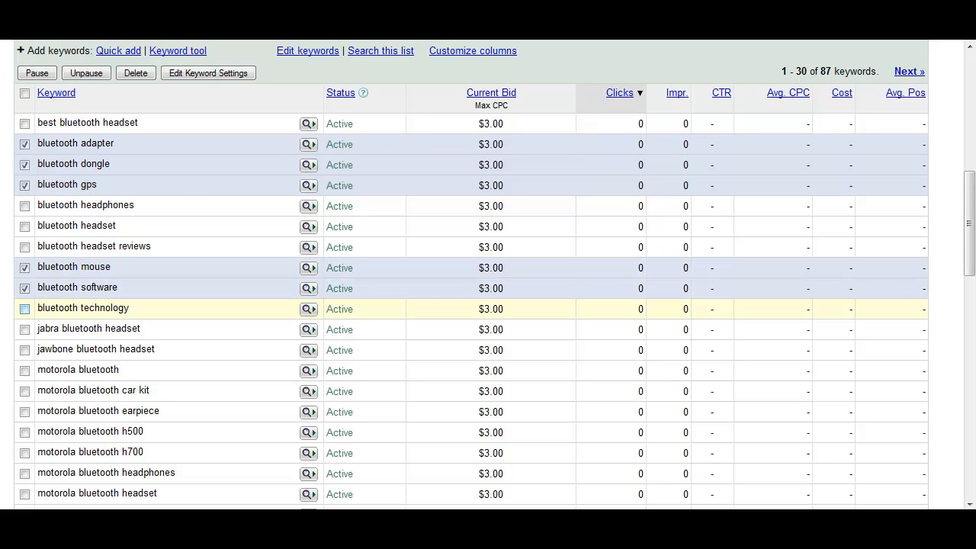
{"action": "left_click", "coordinate": [25, 309]}
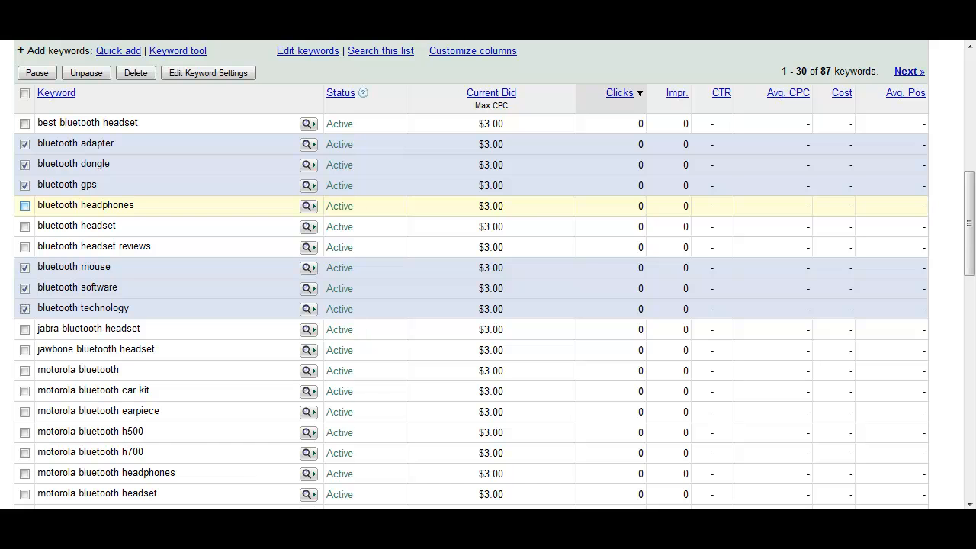
{"action": "left_click", "coordinate": [24, 205]}
{"action": "left_click", "coordinate": [136, 72]}
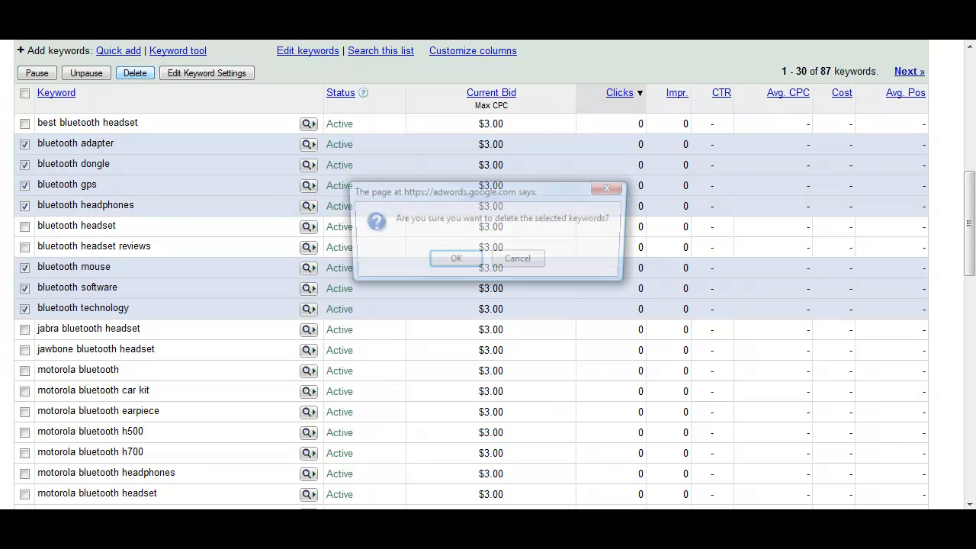
{"action": "key", "text": "Return"}
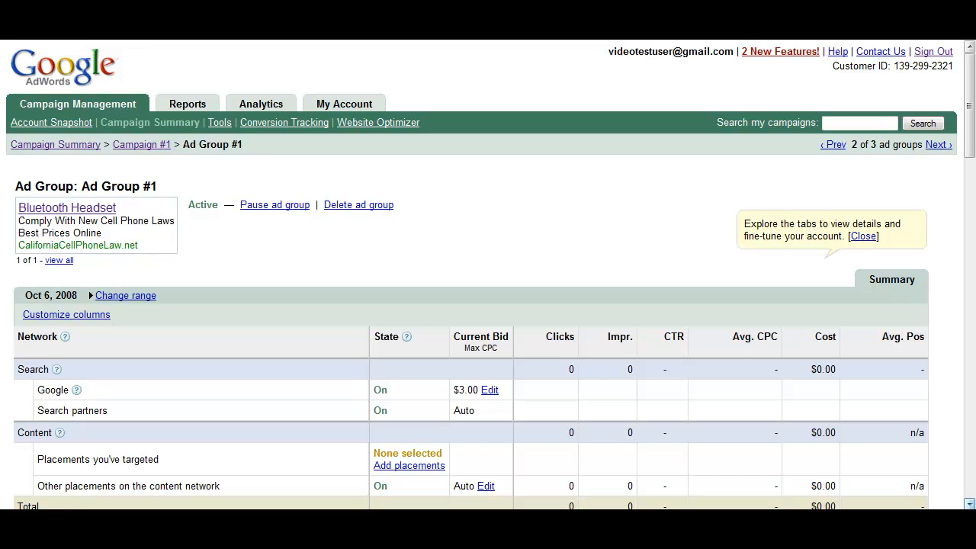
Step: Select all keywords on the page and open their keyword settings for editing
{"action": "scroll", "coordinate": [488, 305], "scroll_direction": "down", "scroll_amount": 9}
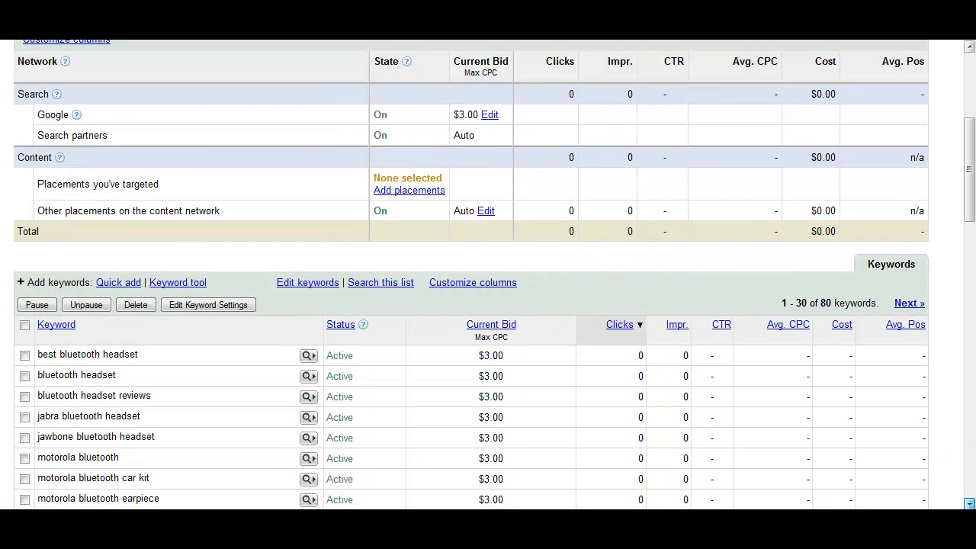
{"action": "scroll", "coordinate": [488, 364], "scroll_direction": "down", "scroll_amount": 3}
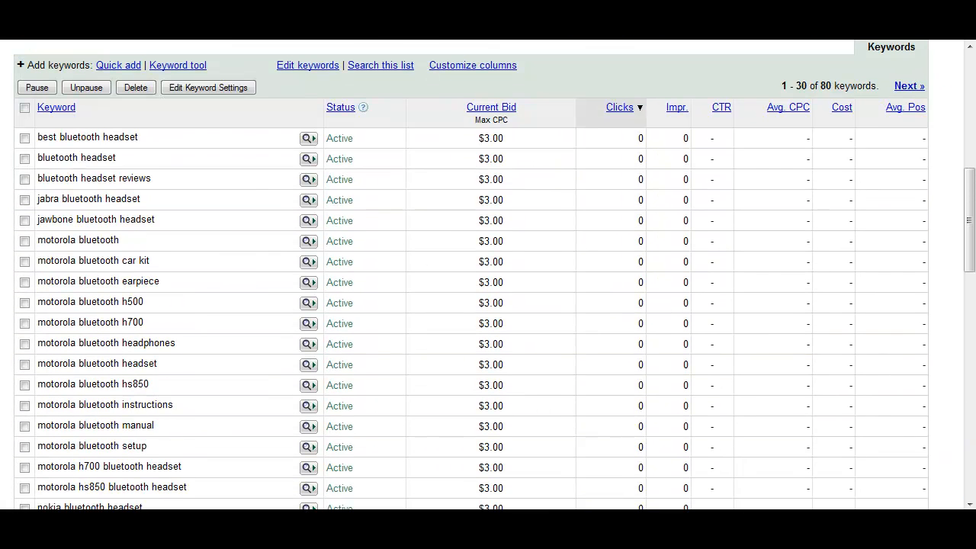
{"action": "left_click", "coordinate": [24, 108]}
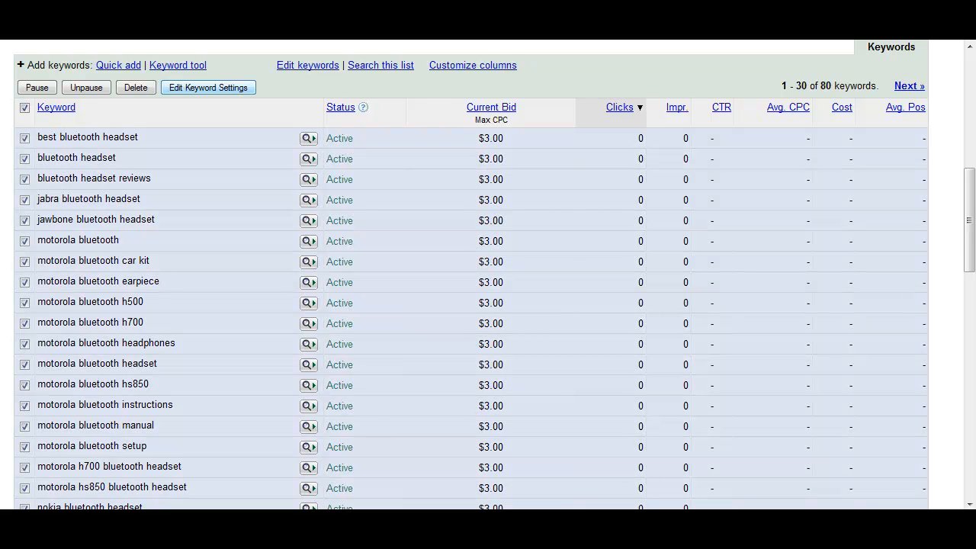
{"action": "left_click", "coordinate": [208, 87]}
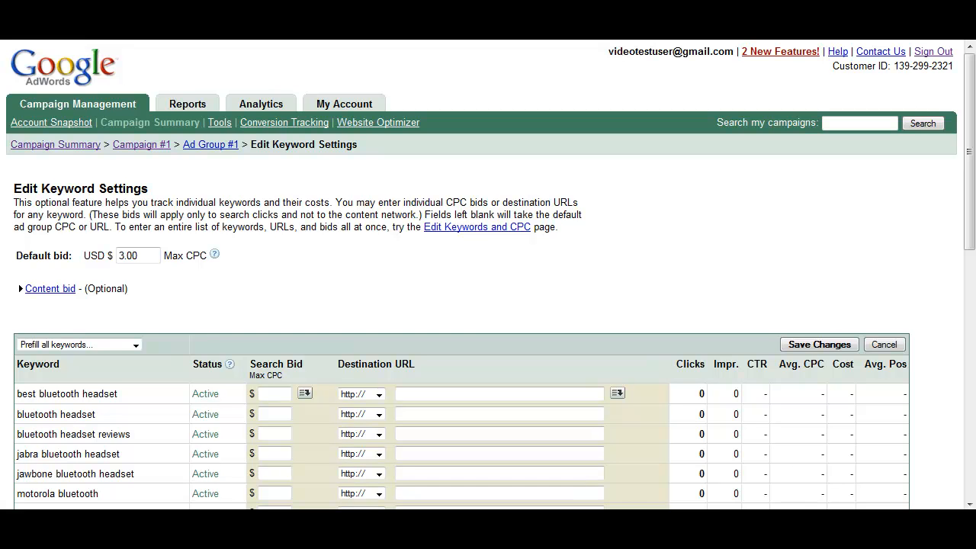
Step: Set the first keyword's search bid to 1.00 and copy that bid to all keywords
{"action": "scroll", "coordinate": [488, 275], "scroll_direction": "down", "scroll_amount": 5}
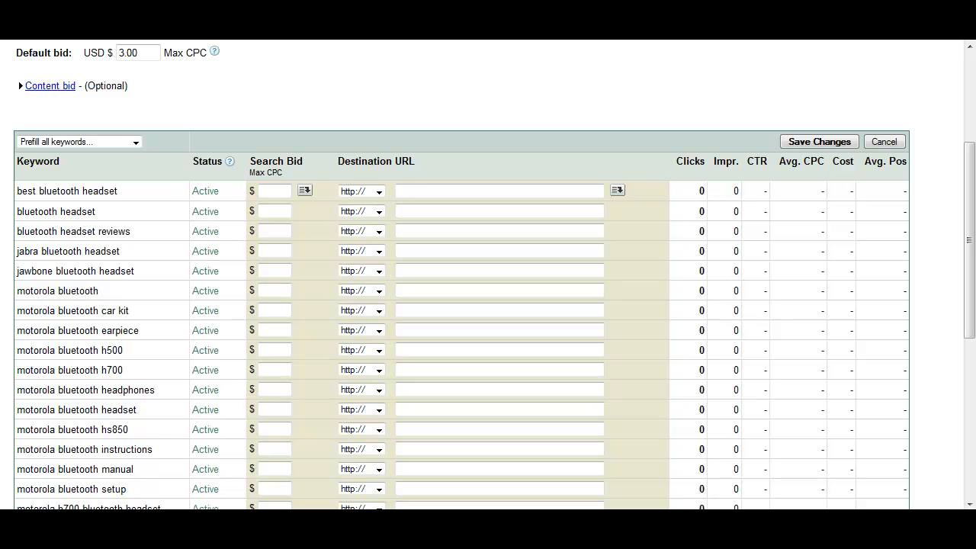
{"action": "left_click", "coordinate": [274, 190]}
{"action": "type", "text": "1.00"}
{"action": "left_click", "coordinate": [305, 190]}
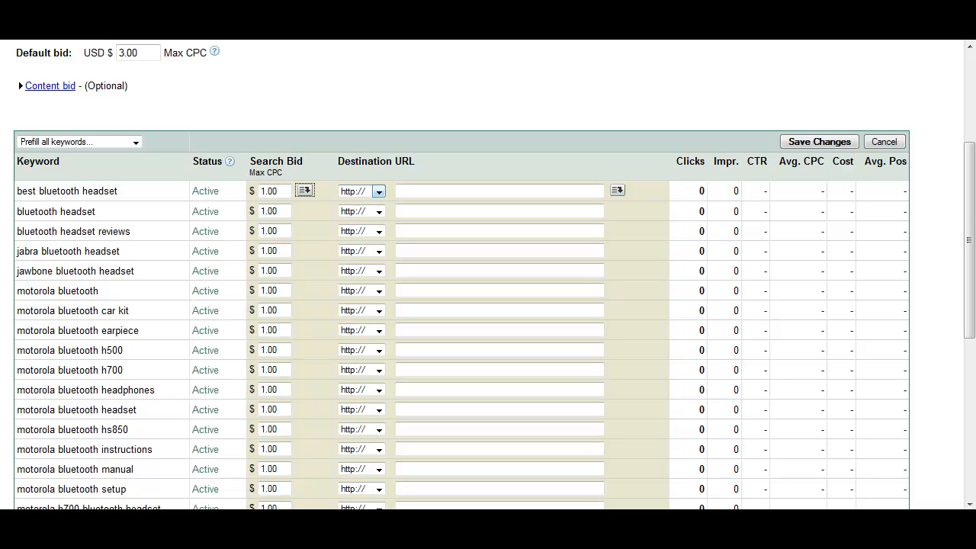
Step: Paste the tracking link into the first keyword's destination URL and append -bestbluetoothheadset
{"action": "left_click", "coordinate": [499, 190]}
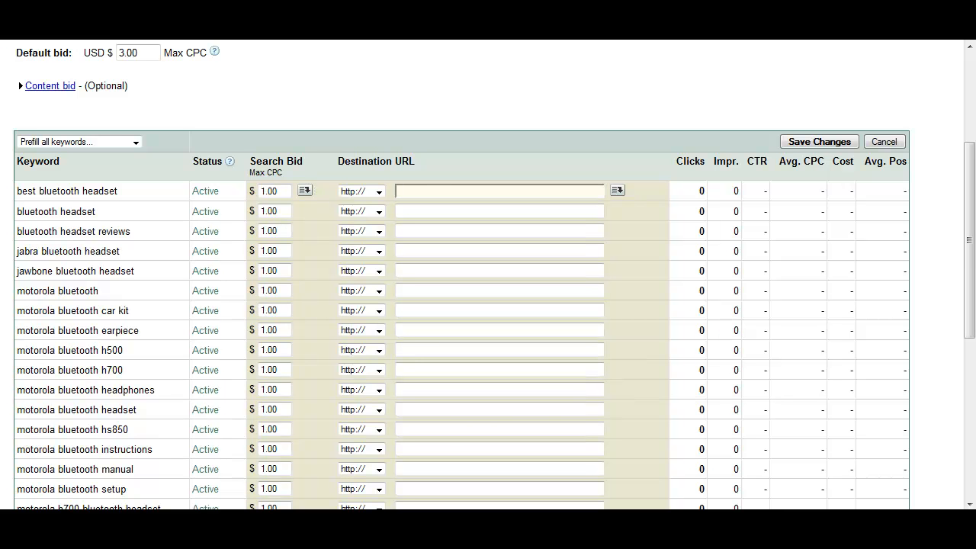
{"action": "key", "text": "ctrl+v"}
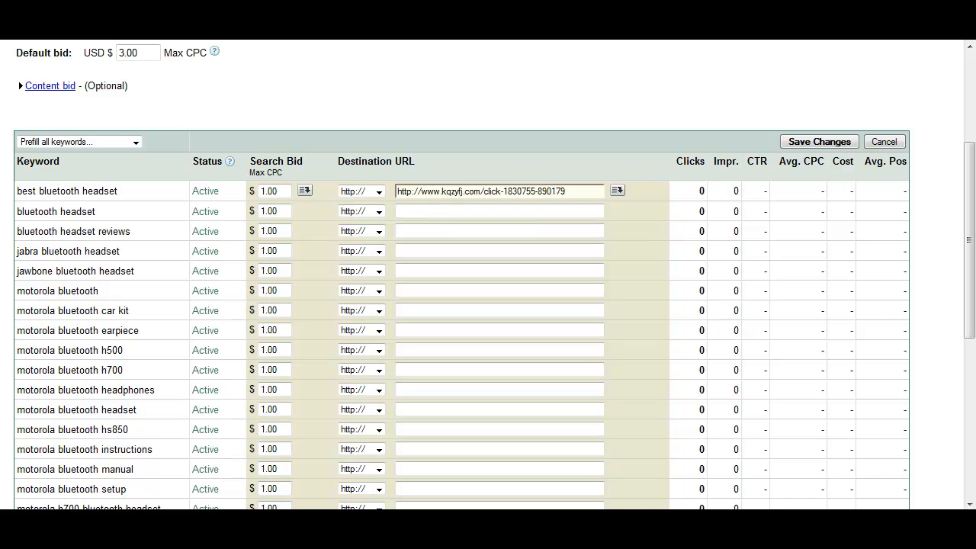
{"action": "type", "text": "-"}
{"action": "type", "text": "bestbluetooth"}
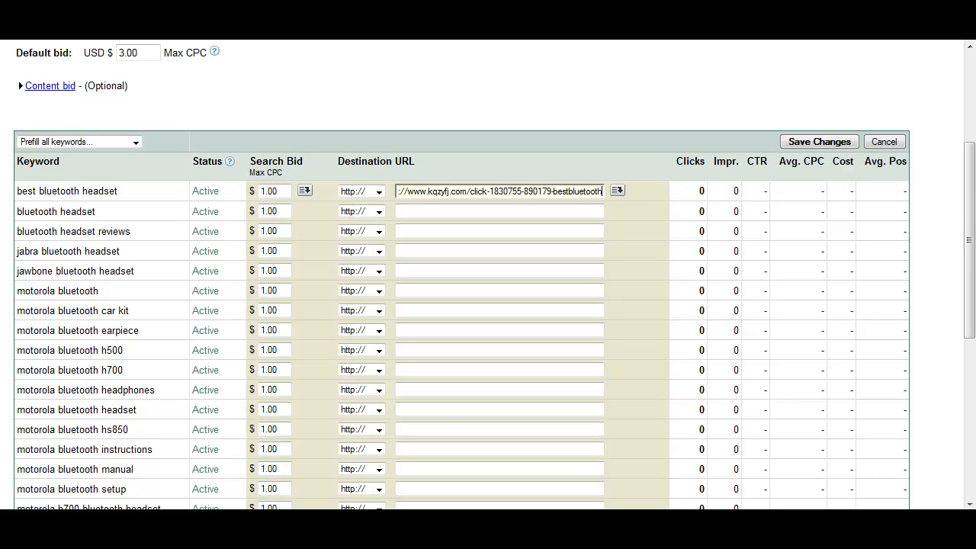
{"action": "type", "text": "headset"}
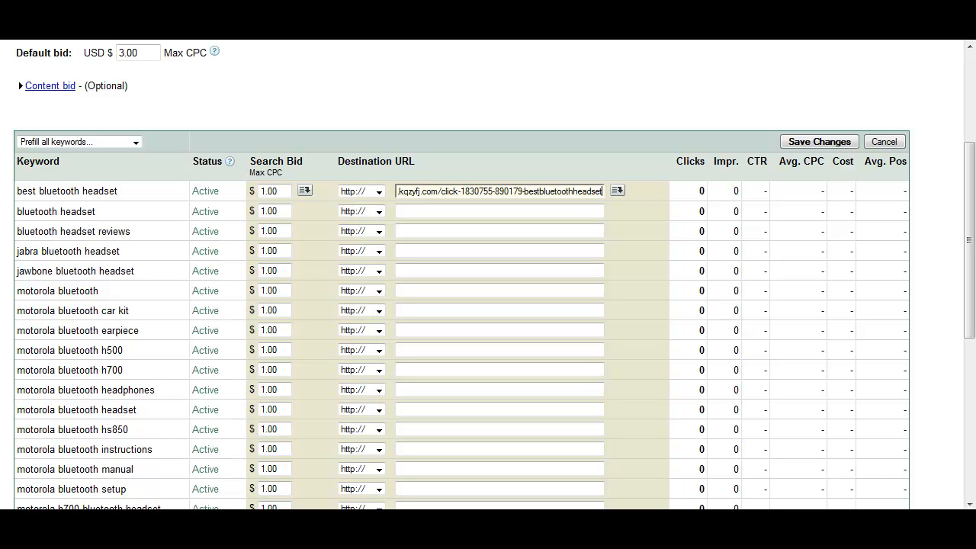
Step: Replace the URL's suffix with 001, making it end in 890179-001, and copy it to all keywords
{"action": "key", "text": "BackSpace"}
{"action": "key", "text": "BackSpace"}
{"action": "key", "text": "BackSpace"}
{"action": "key", "text": "BackSpace"}
{"action": "key", "text": "BackSpace"}
{"action": "key", "text": "BackSpace"}
{"action": "key", "text": "BackSpace"}
{"action": "key", "text": "BackSpace"}
{"action": "key", "text": "BackSpace"}
{"action": "key", "text": "BackSpace"}
{"action": "key", "text": "BackSpace"}
{"action": "key", "text": "BackSpace"}
{"action": "key", "text": "BackSpace"}
{"action": "key", "text": "BackSpace"}
{"action": "key", "text": "BackSpace"}
{"action": "key", "text": "BackSpace"}
{"action": "key", "text": "BackSpace"}
{"action": "key", "text": "BackSpace"}
{"action": "key", "text": "BackSpace"}
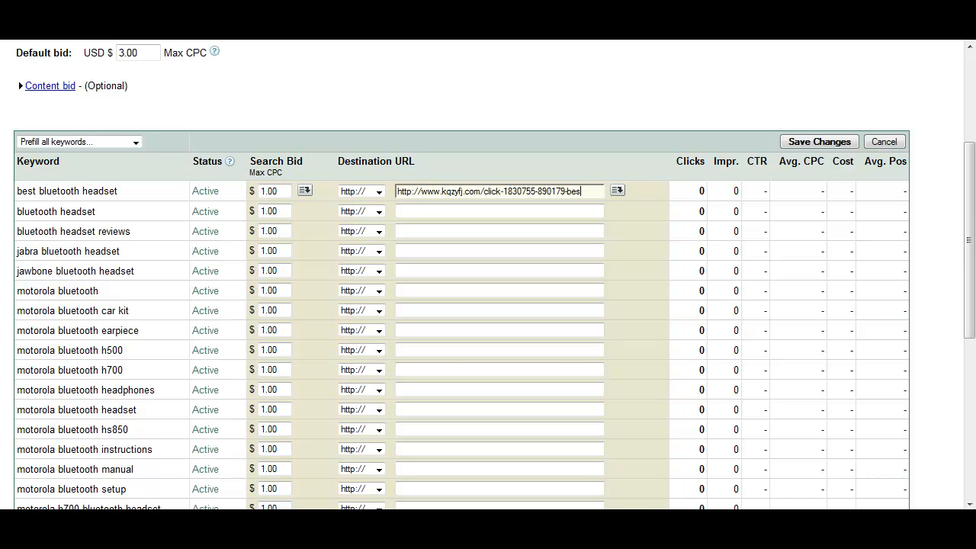
{"action": "key", "text": "BackSpace"}
{"action": "type", "text": "oo1"}
{"action": "key", "text": "BackSpace"}
{"action": "key", "text": "BackSpace"}
{"action": "key", "text": "BackSpace"}
{"action": "type", "text": "001"}
{"action": "left_click", "coordinate": [617, 190]}
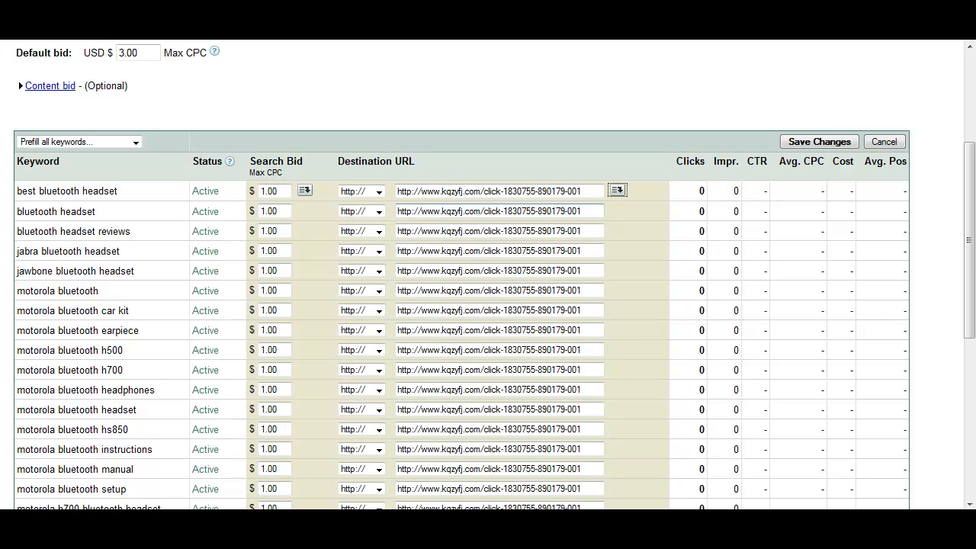
Step: Change the destination URL endings of the second, third and fourth keywords to 002, 003 and 004
{"action": "left_click", "coordinate": [589, 211]}
{"action": "key", "text": "BackSpace"}
{"action": "type", "text": "2"}
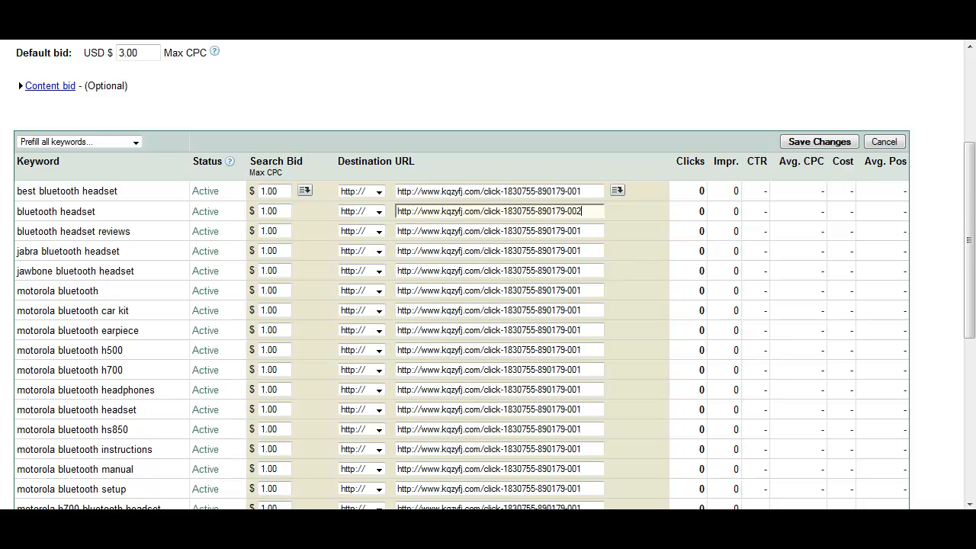
{"action": "left_click", "coordinate": [589, 231]}
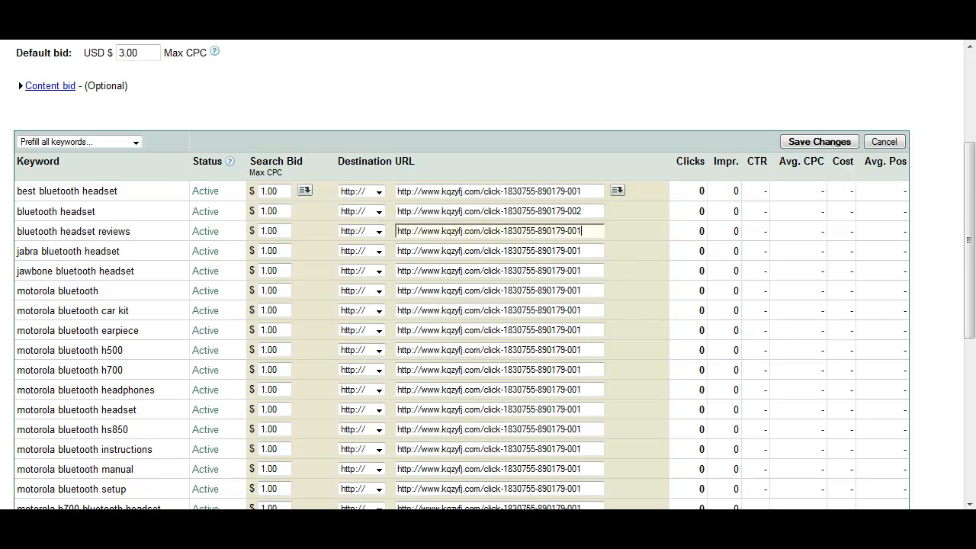
{"action": "key", "text": "BackSpace"}
{"action": "type", "text": "3"}
{"action": "left_click", "coordinate": [590, 251]}
{"action": "key", "text": "BackSpace"}
{"action": "type", "text": "4"}
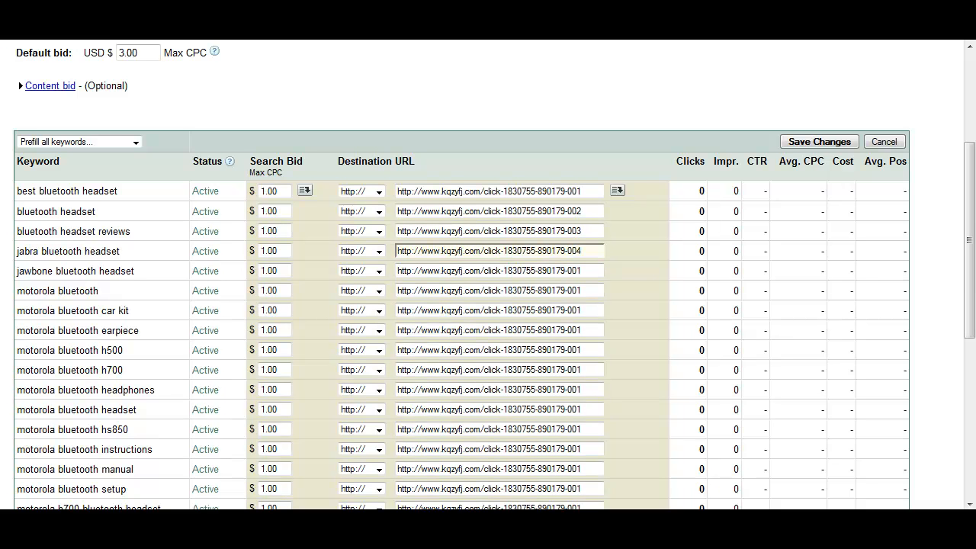